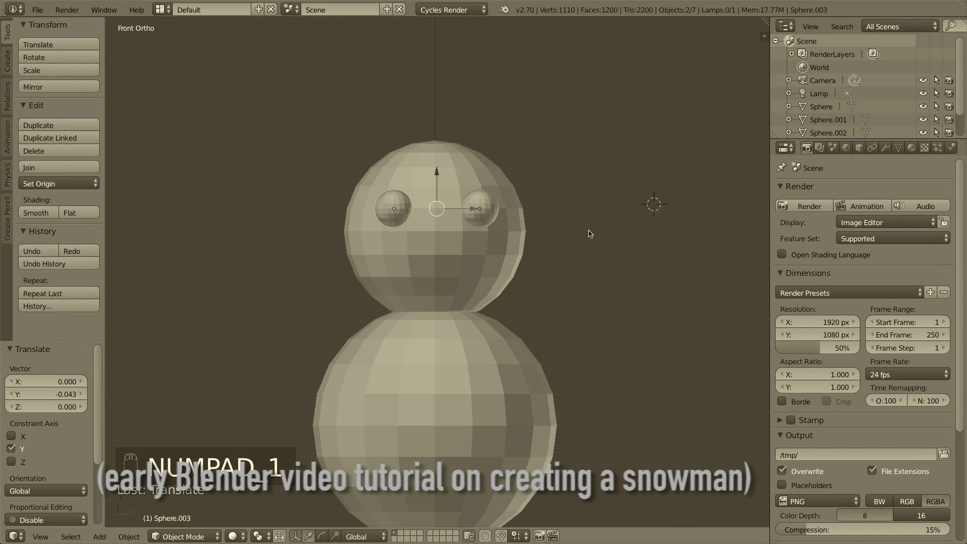
Add a cone beside the snowman's head, shrink it to about a third, and flatten it into a hat brim.
left_click(574, 220)
key("shift+a")
left_click(684, 276)
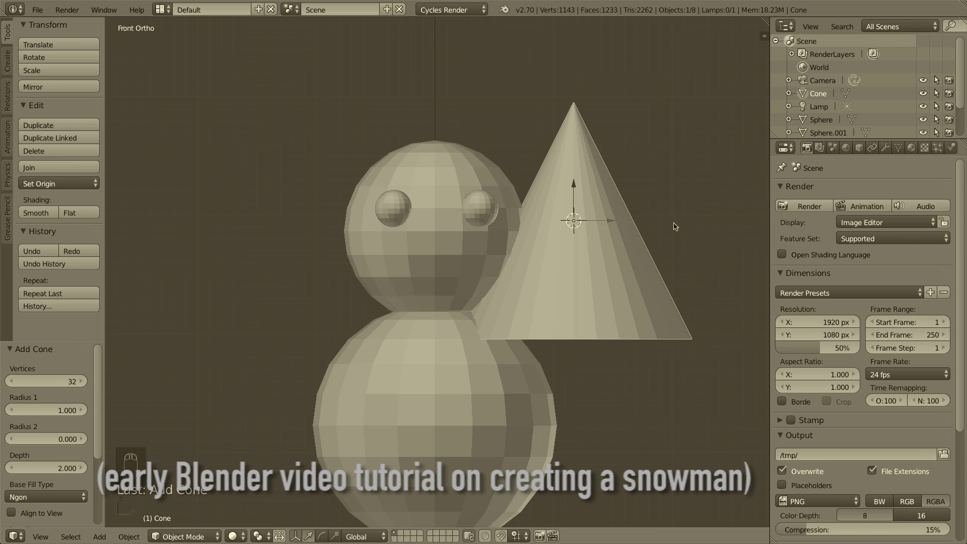
key("s")
left_click(562, 191)
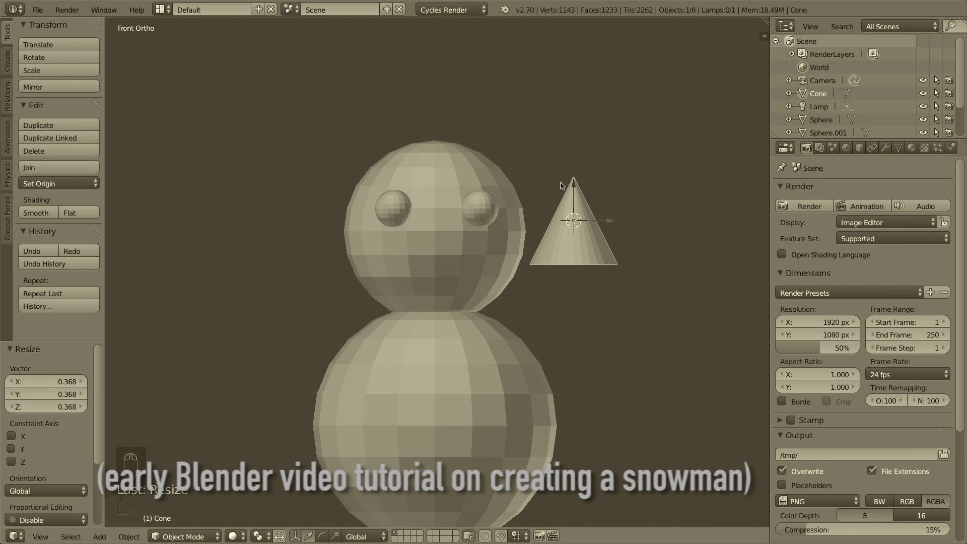
key("KP_1")
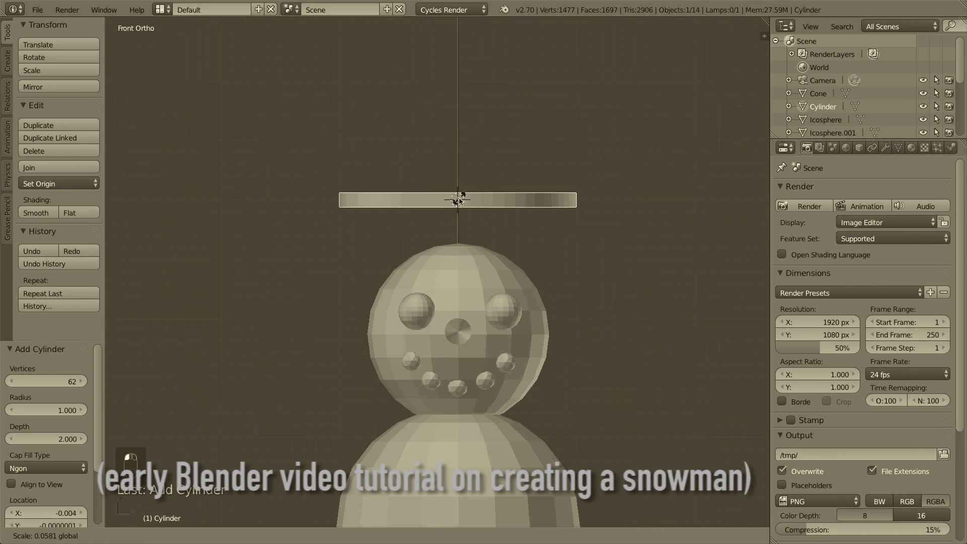
key("s")
key("z")
left_click(457, 197)
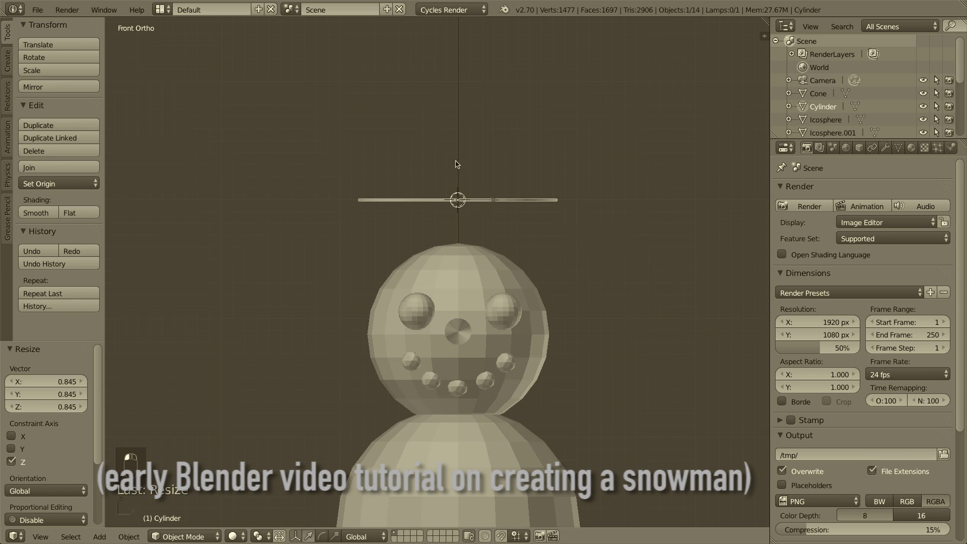
Add a cylinder and raise it vertically onto the brim as the top hat.
key("shift+a")
left_click(556, 231)
key("g")
key("z")
left_click(584, 126)
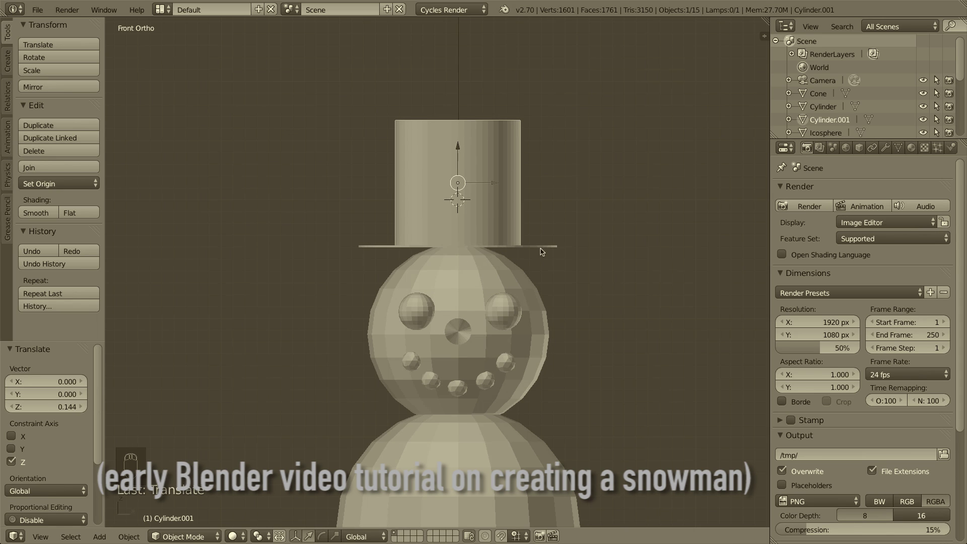
Add another cylinder beside the snowman's body and scale it to 0.2.
key("KP_1")
scroll(510, 255, "up", 3)
key("shift+a")
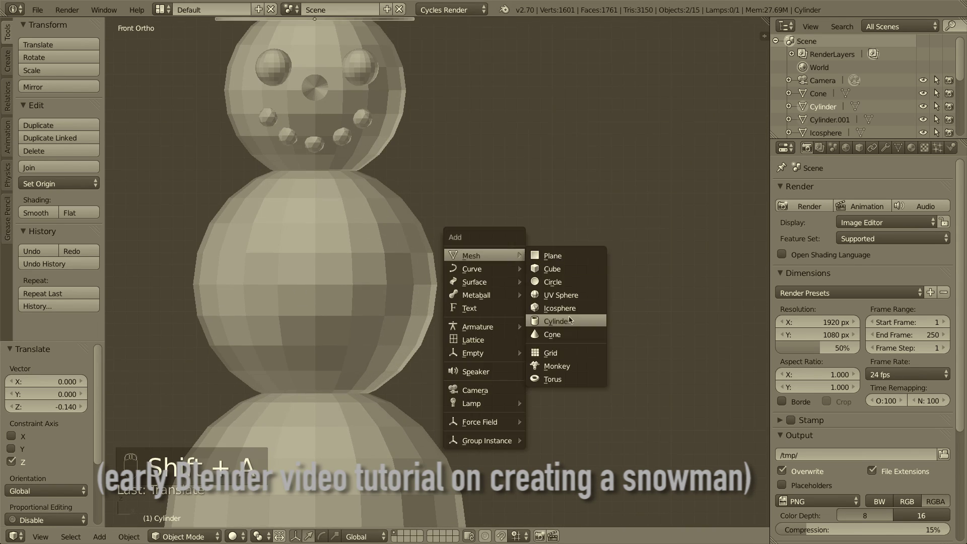
left_click(556, 321)
key("KP_1")
type("s0.2")
key("Return")
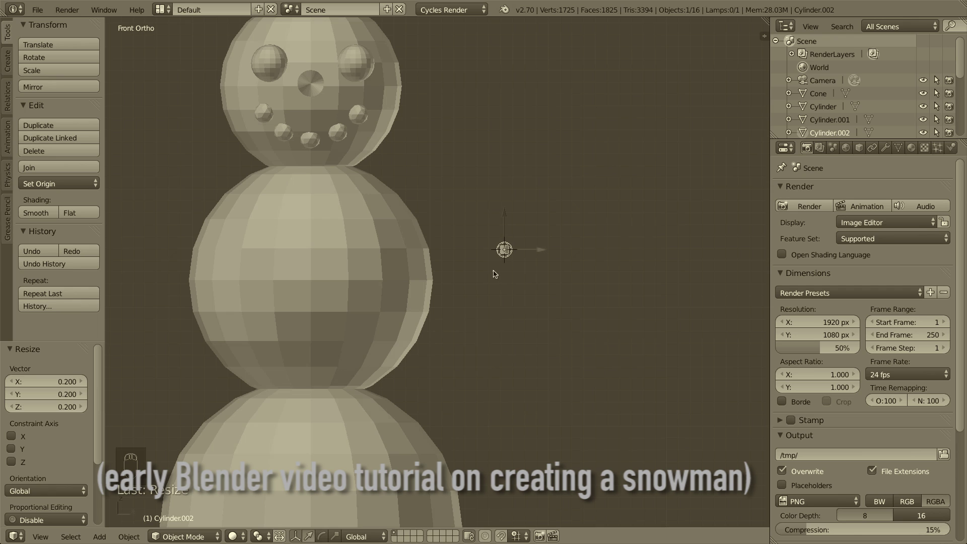
Stretch the small cylinder along Z into a tall thin pole.
key("s")
key("z")
key("ctrl+z")
key("z")
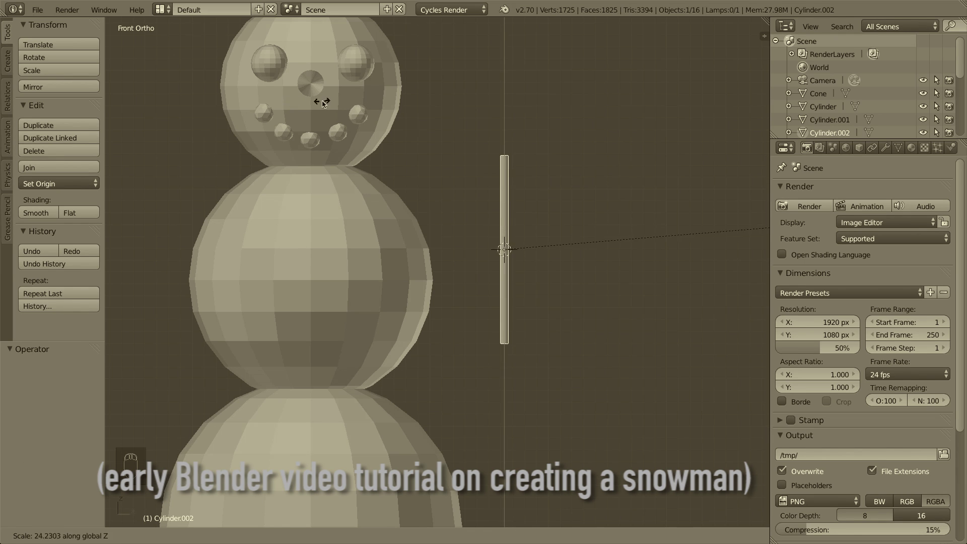
left_click(322, 102)
Duplicate the pole, shrink the copy, and move and rotate it onto the pole's top.
key("shift+d")
left_click(574, 166)
key("s")
left_click(573, 206)
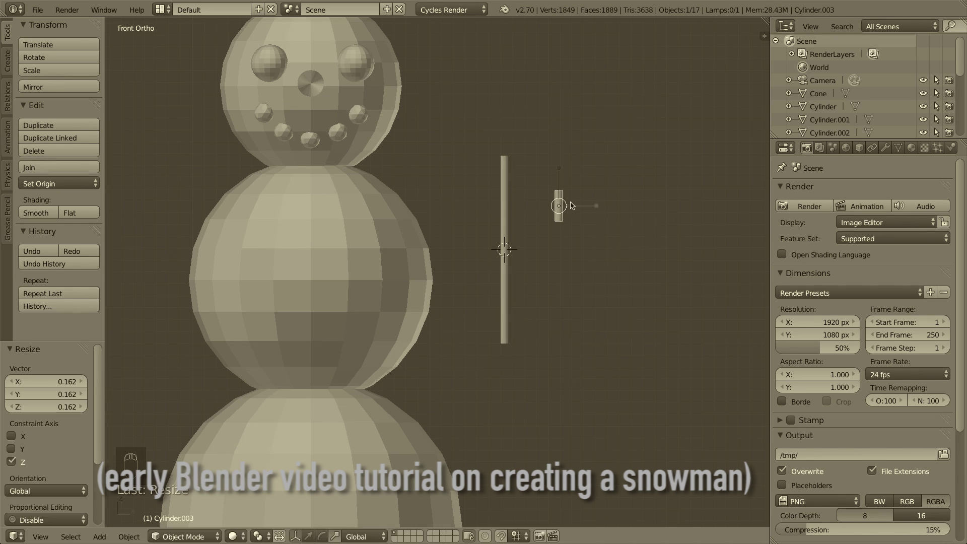
key("g")
key("r")
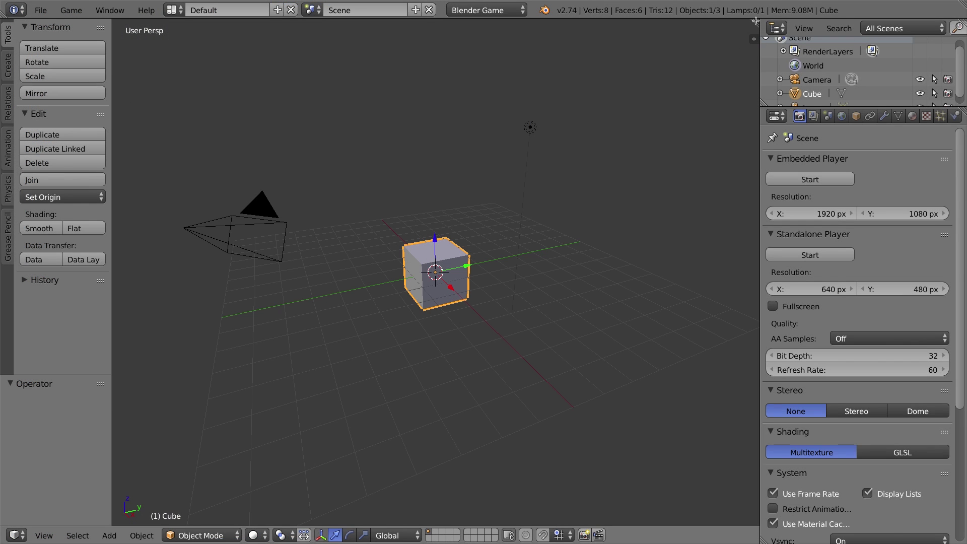
Split the 3D view and turn the lower area into the Logic Editor.
left_click_drag(755, 20, 718, 310)
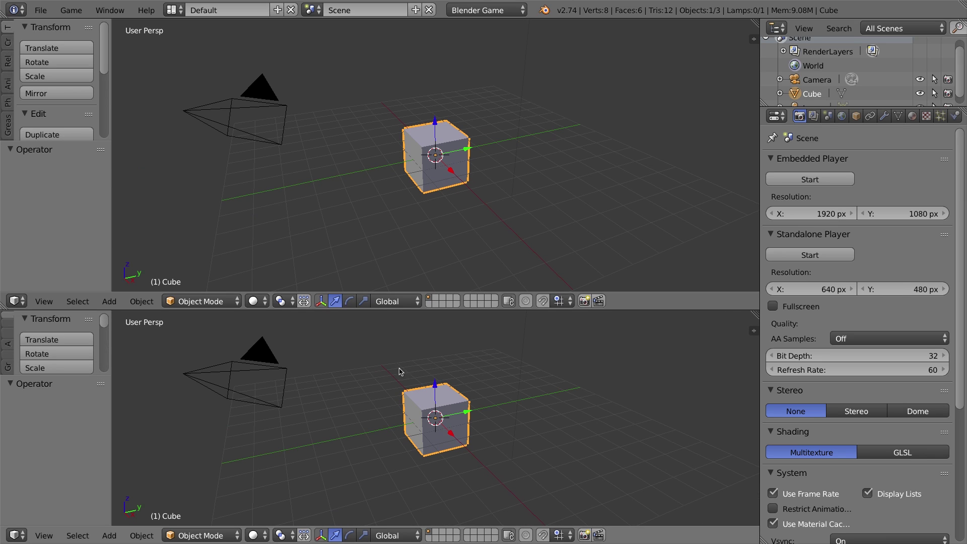
left_click(15, 535)
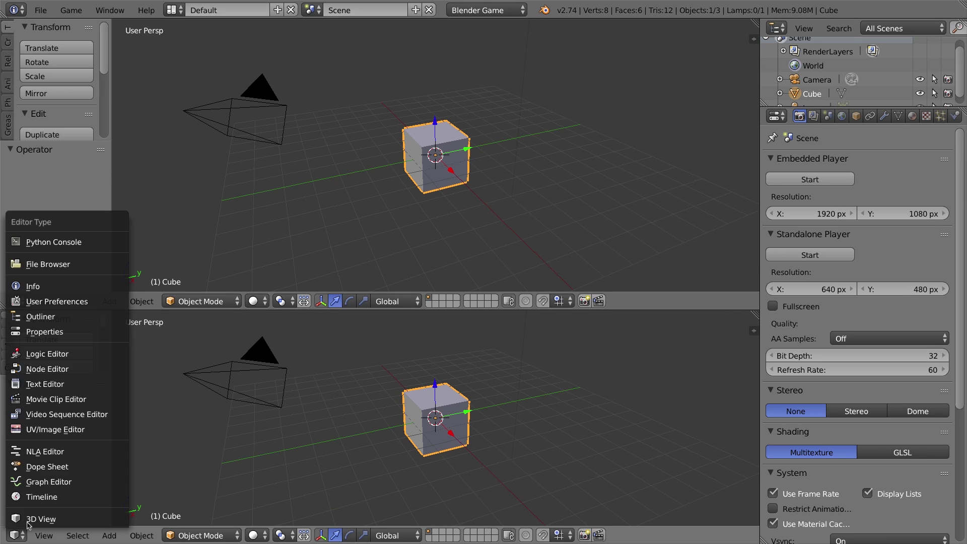
left_click(61, 355)
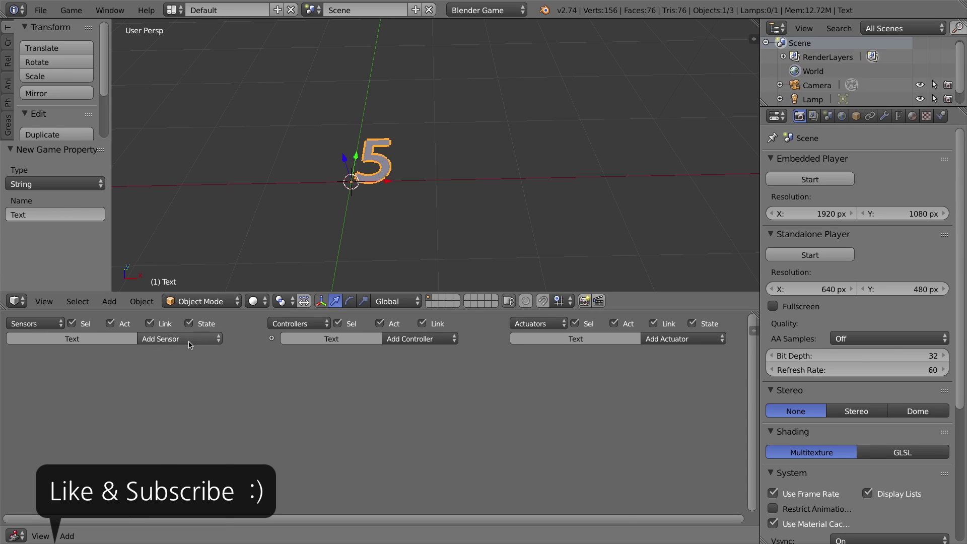
Give the text an Always sensor and a Property actuator, and link them.
left_click(180, 338)
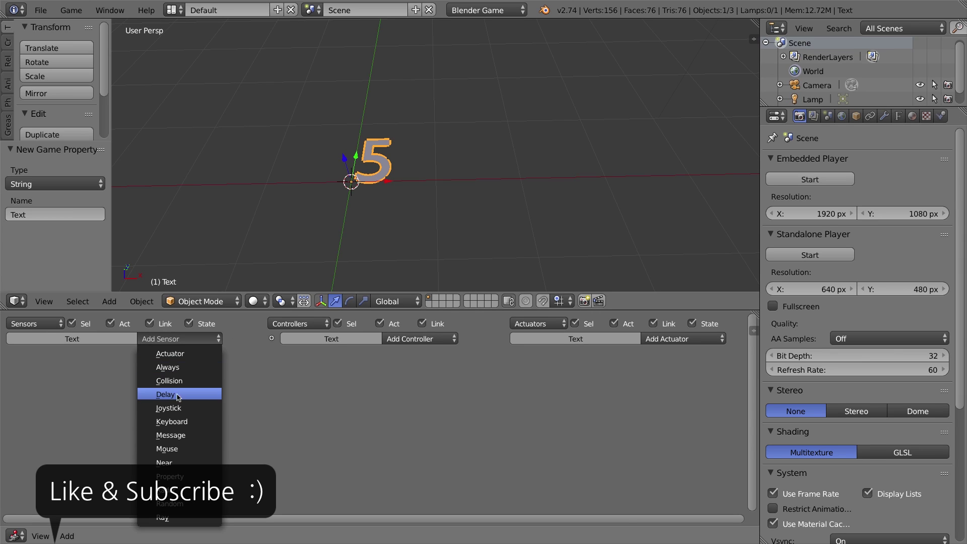
left_click(179, 369)
left_click(667, 339)
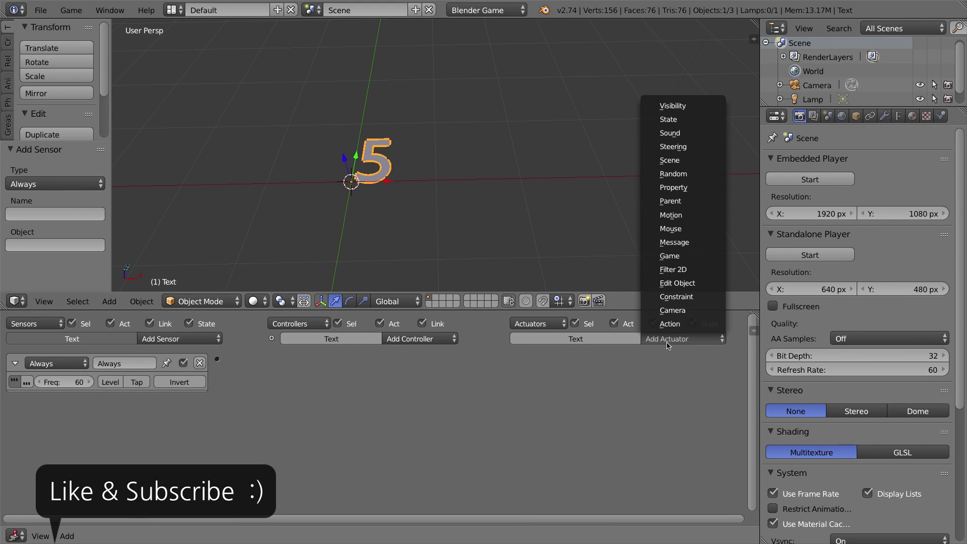
left_click(673, 188)
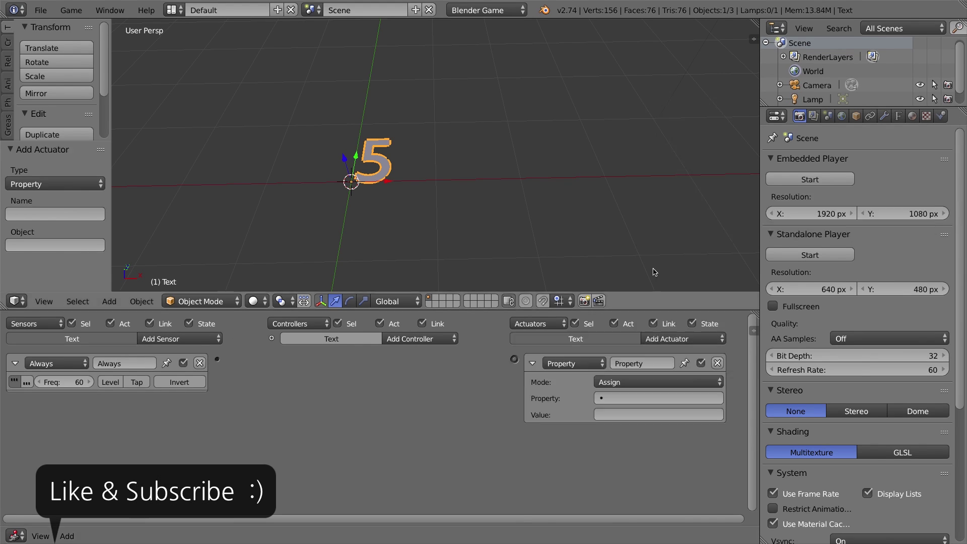
left_click_drag(515, 363, 515, 362)
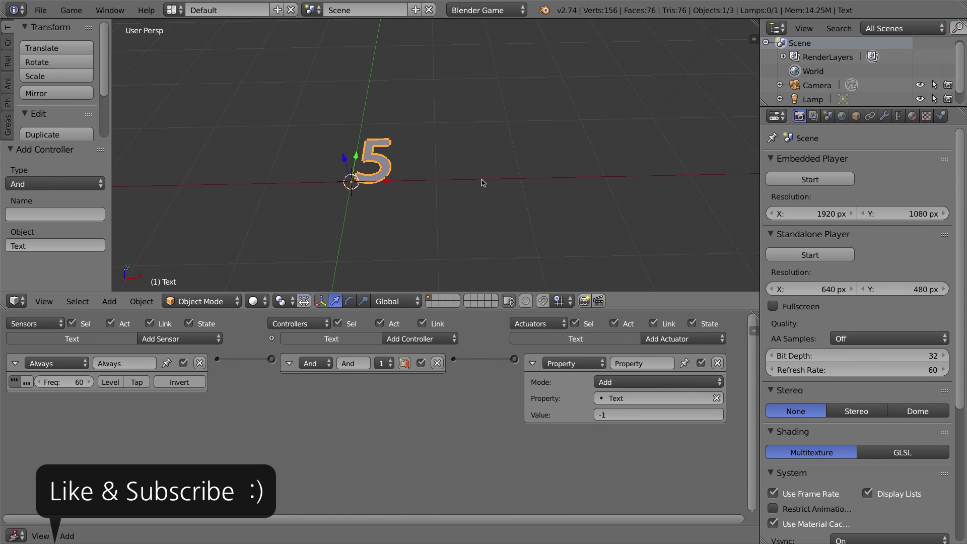
Play the game, drive the cube forward and turn it left, then stop.
key("p")
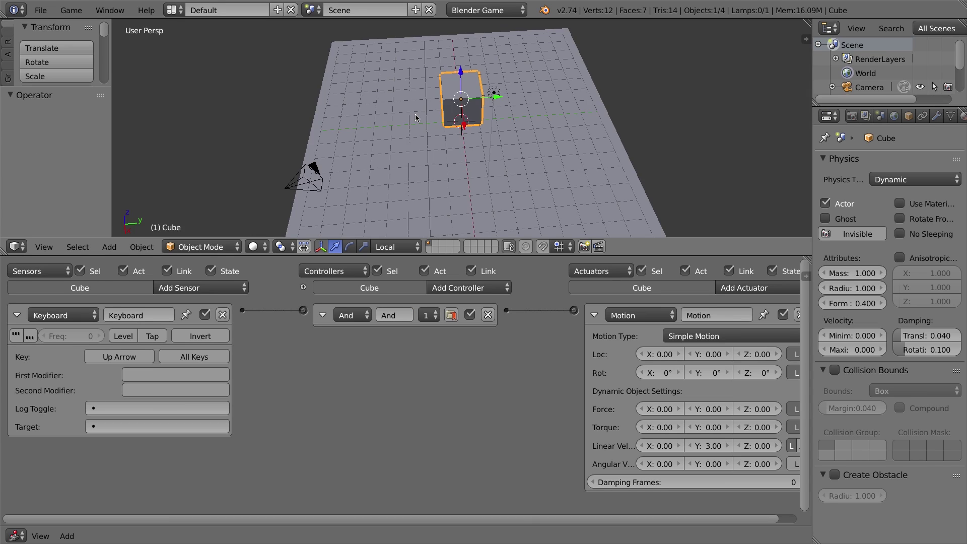
key("p")
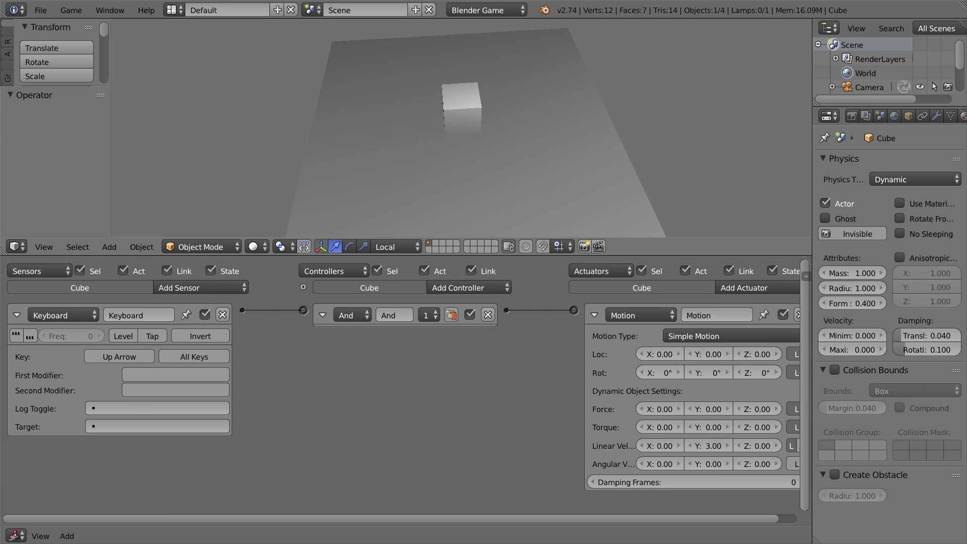
key("Up")
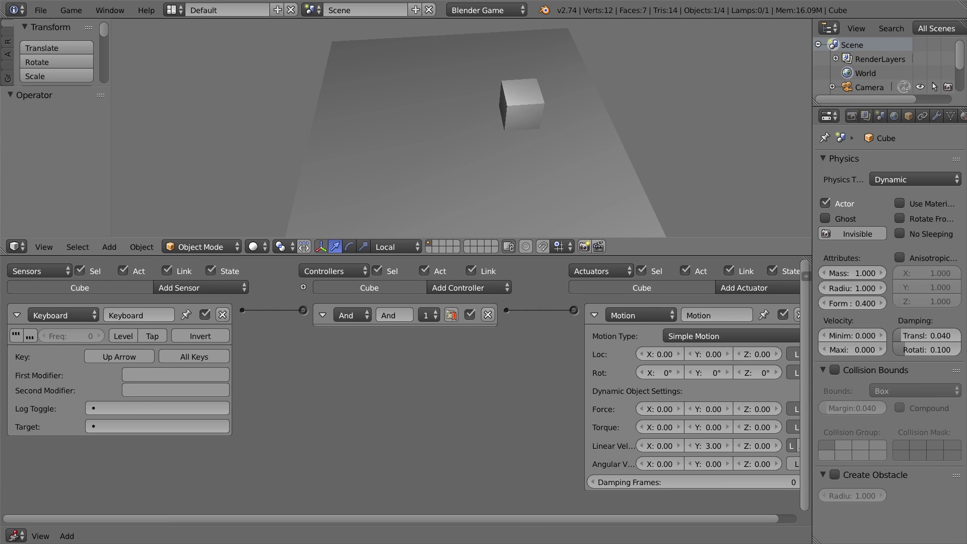
key("Up")
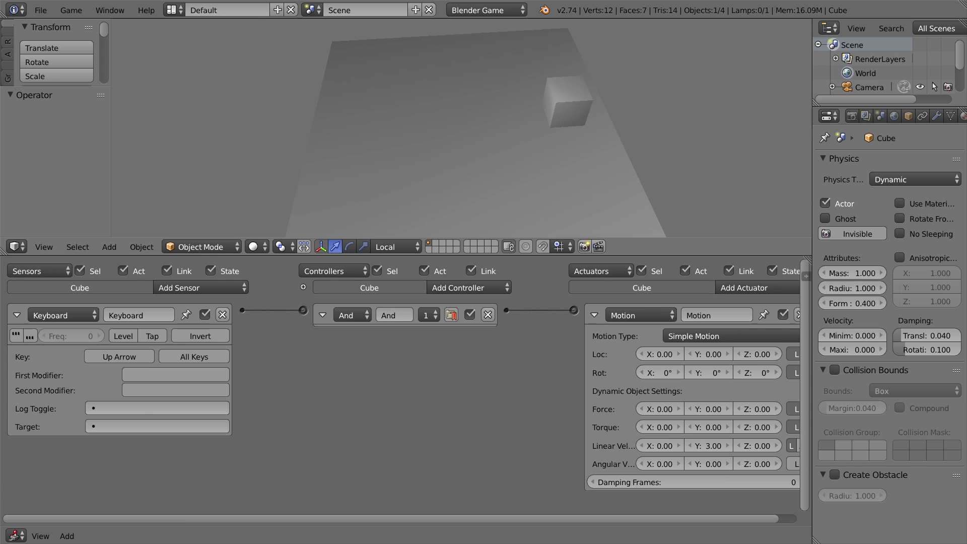
key("Left")
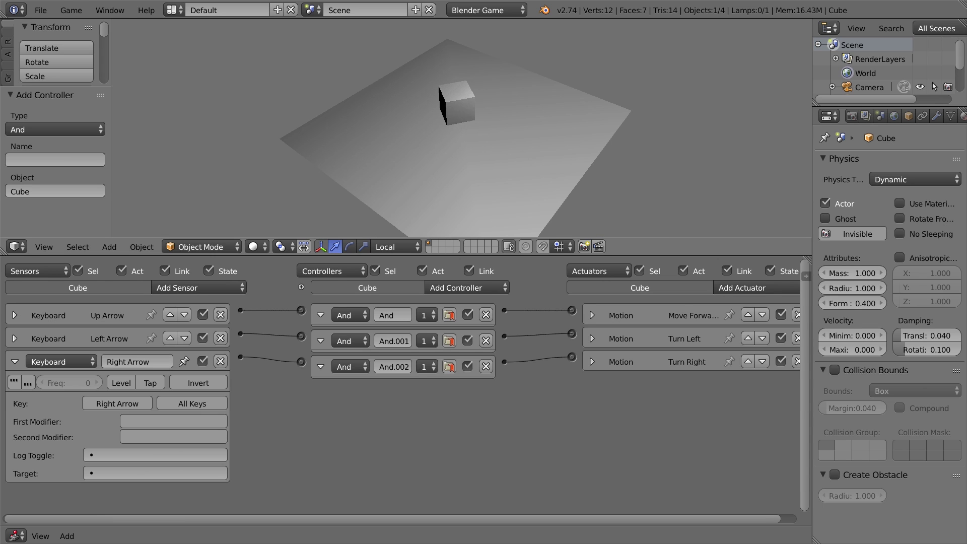
key("Escape")
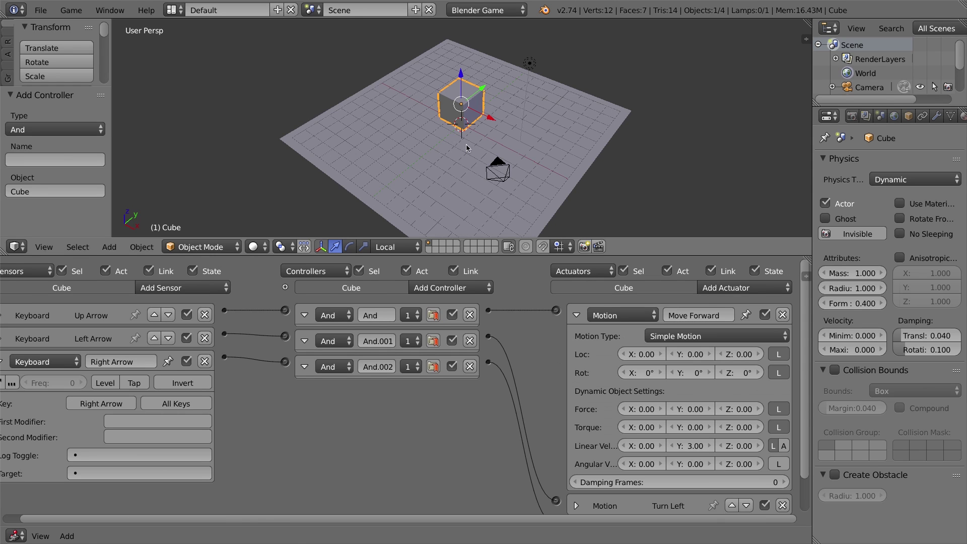
Restart the game, steer the cube across the plane, and orbit around Suzanne.
key("p")
key("Up")
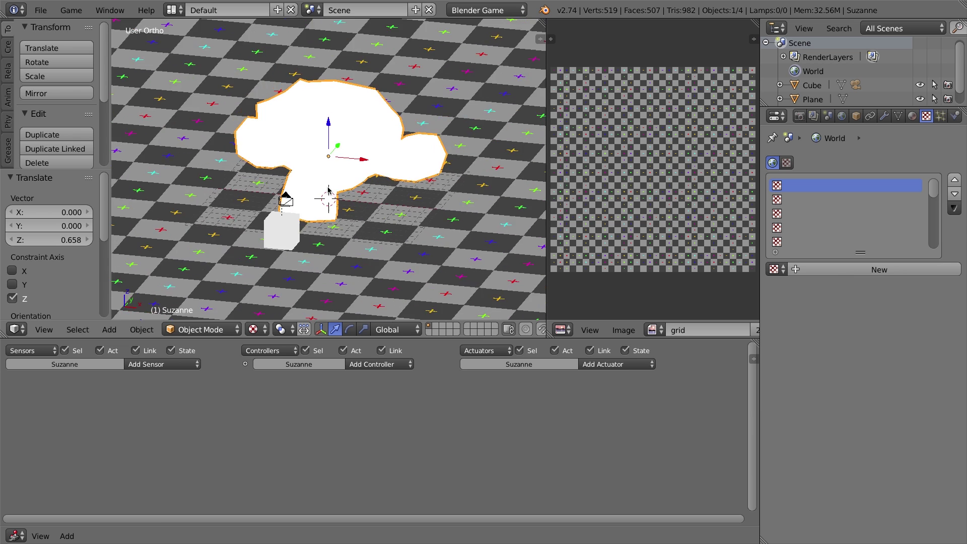
middle_click_drag(328, 189, 388, 192)
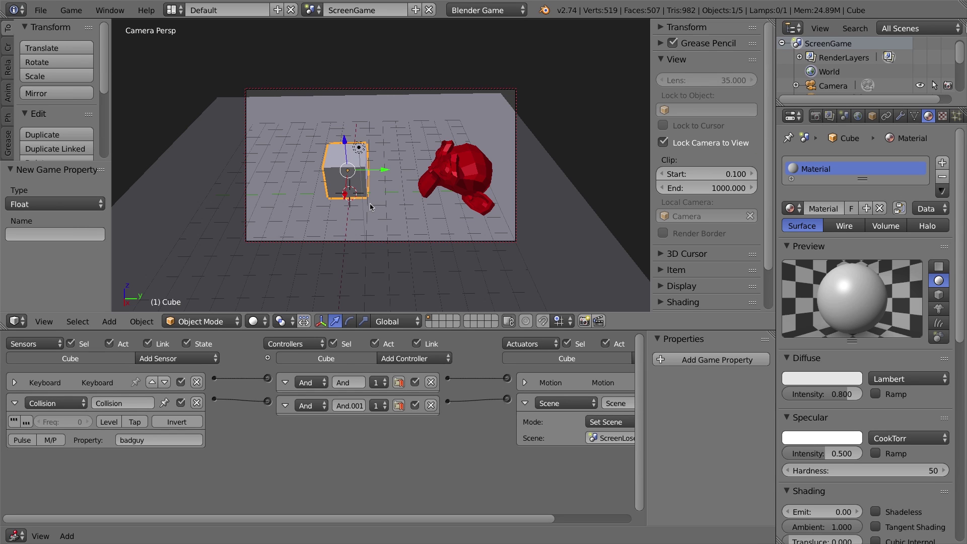
Drive the cube into the monkey in ScreenGame, then give RE-TRY a new shadeless diffuse colour.
key("p")
key("Right")
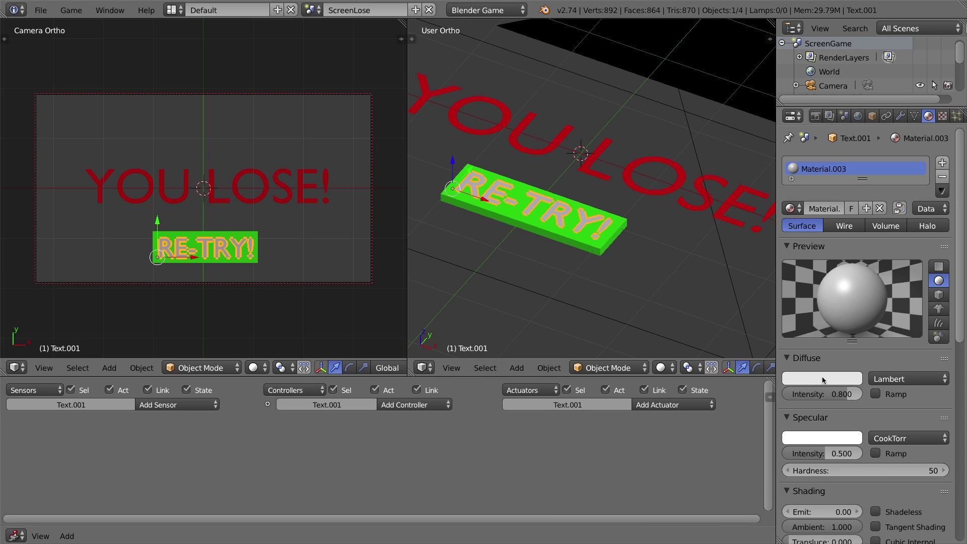
left_click(831, 378)
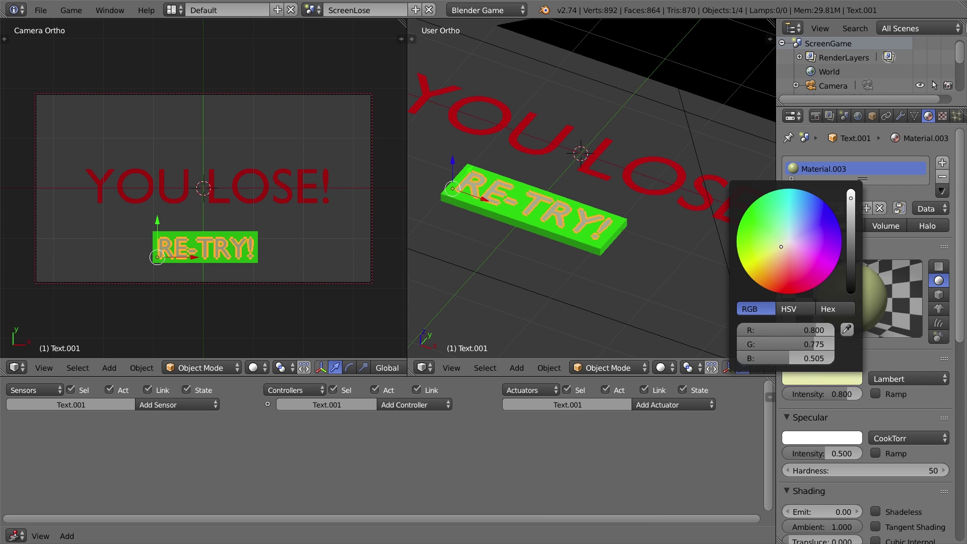
left_click(821, 272)
left_click(875, 512)
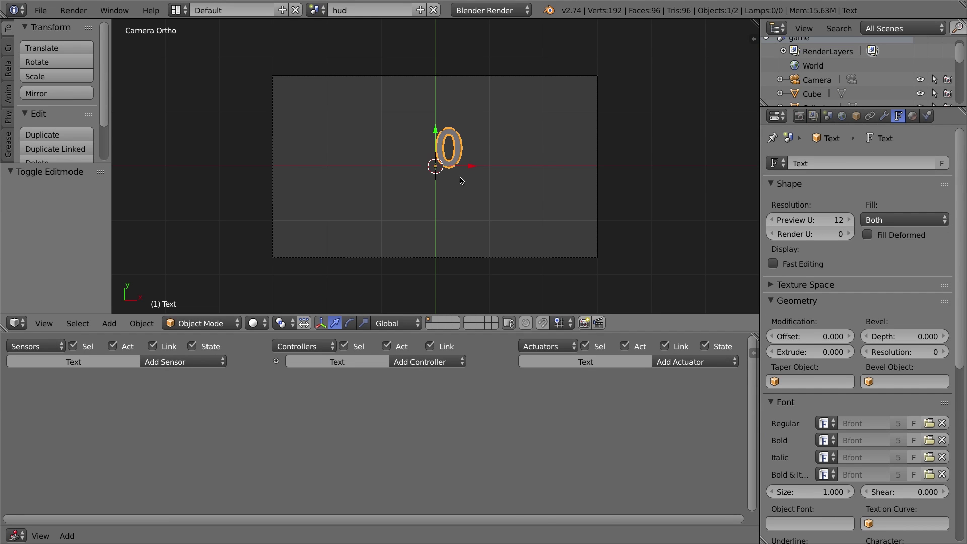
Scale the 0 text to 0.543 and move it to X 2.471, Y 1.100.
key("s")
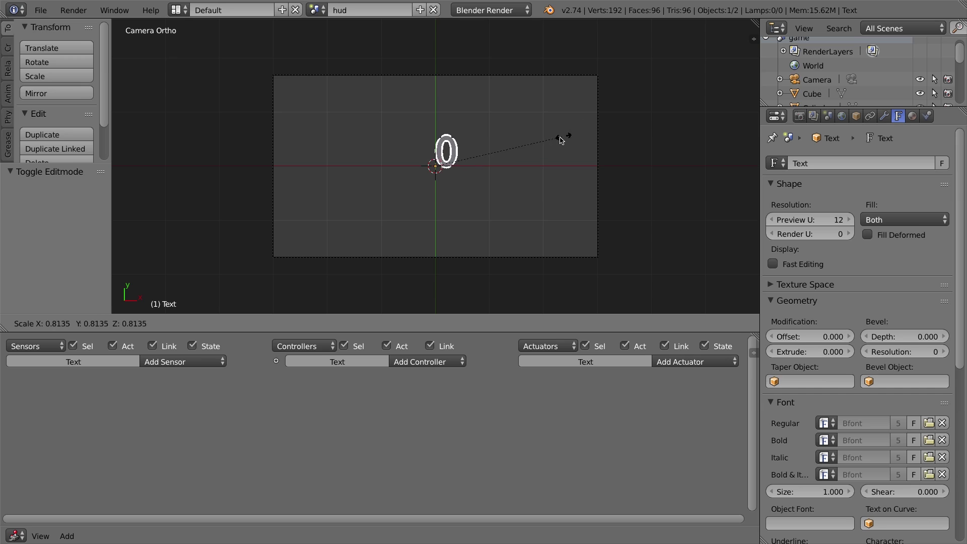
left_click(522, 152)
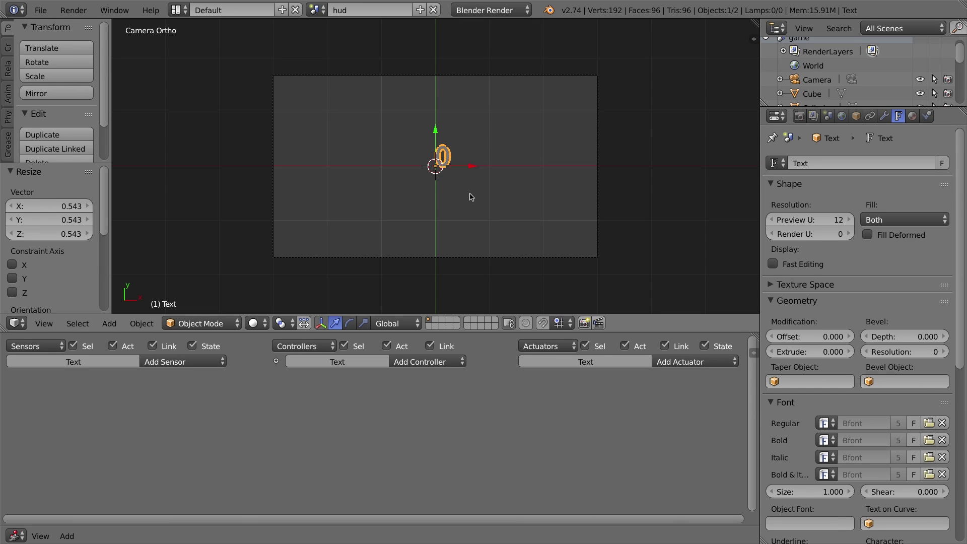
key("g")
left_click(616, 132)
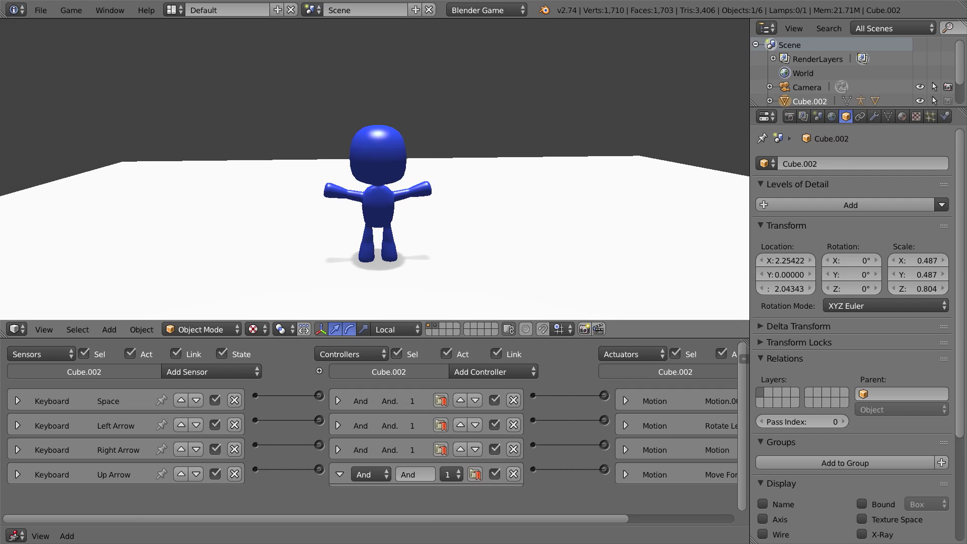
Walk the blue character forward with the Up arrow, then turn it right.
key("Up")
key("Right")
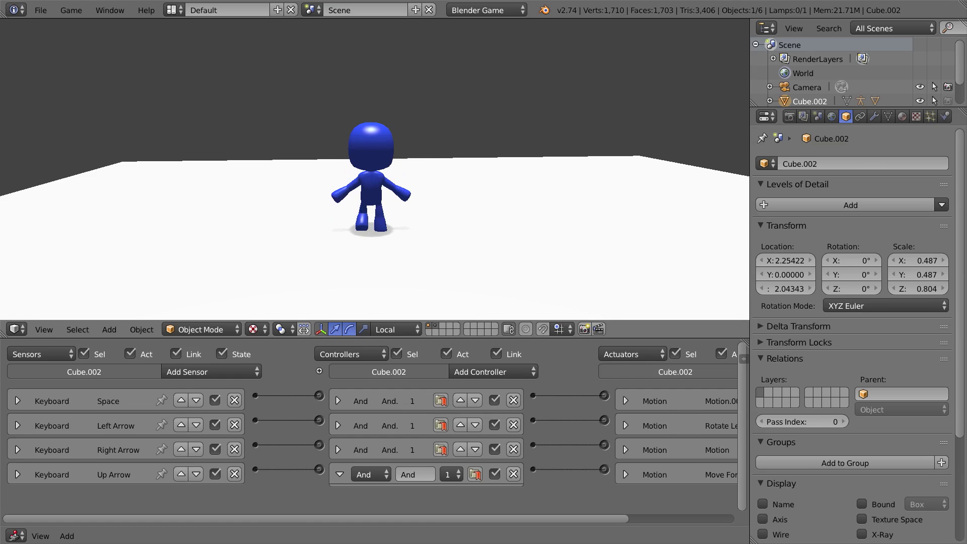